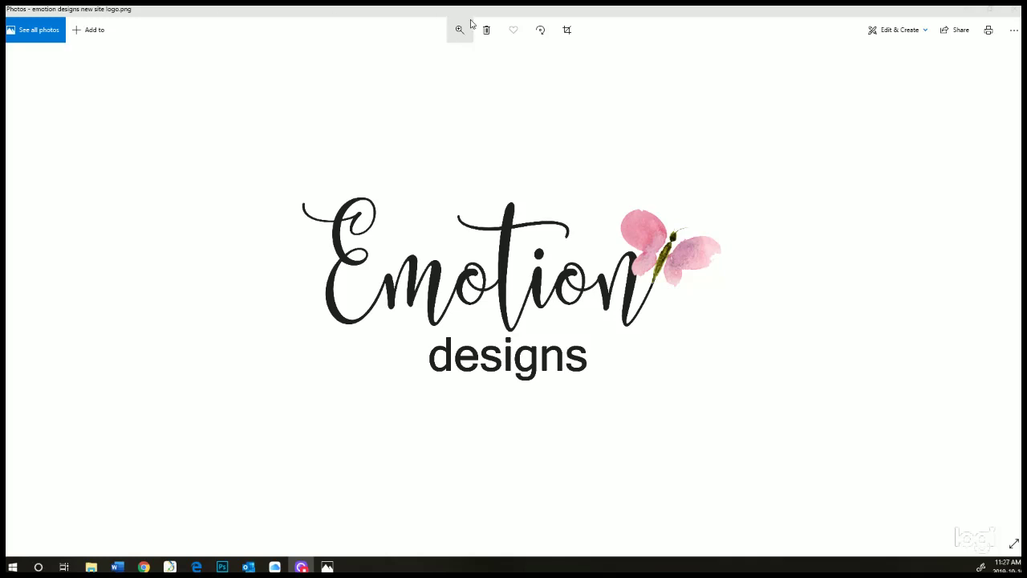
- Close the Emotion designs logo image in Windows Photos to reveal the snow globe templates folder
click(1013, 9)
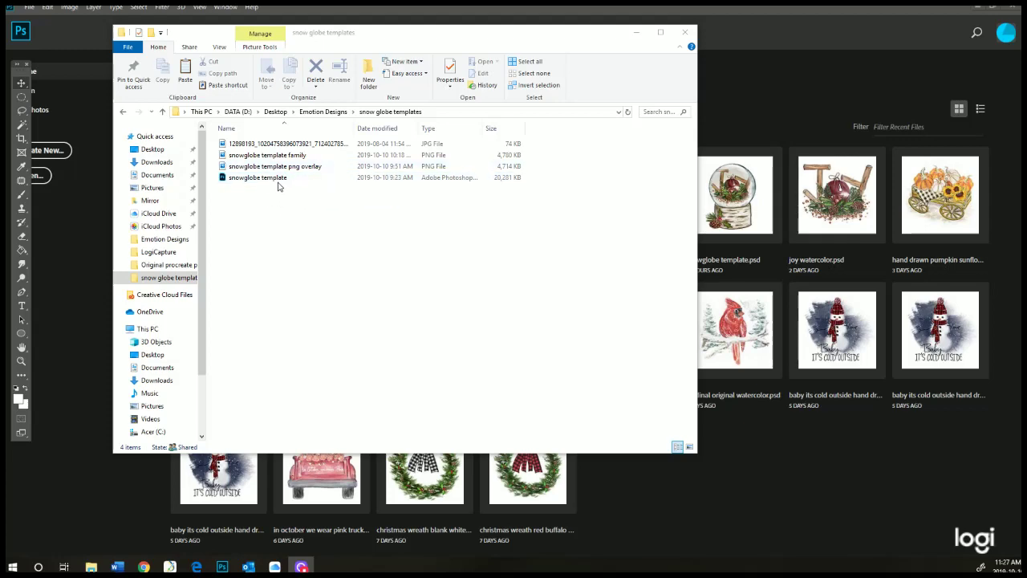
- Open snowglobe template.psd in Photoshop and select its 'click on smart object' layer
click(278, 180)
double_click(278, 178)
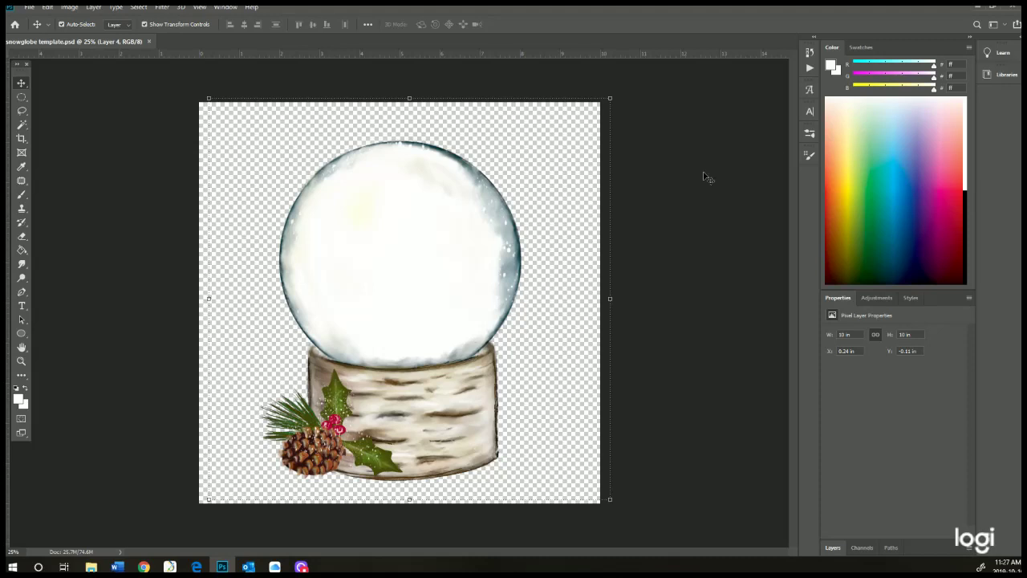
click(833, 547)
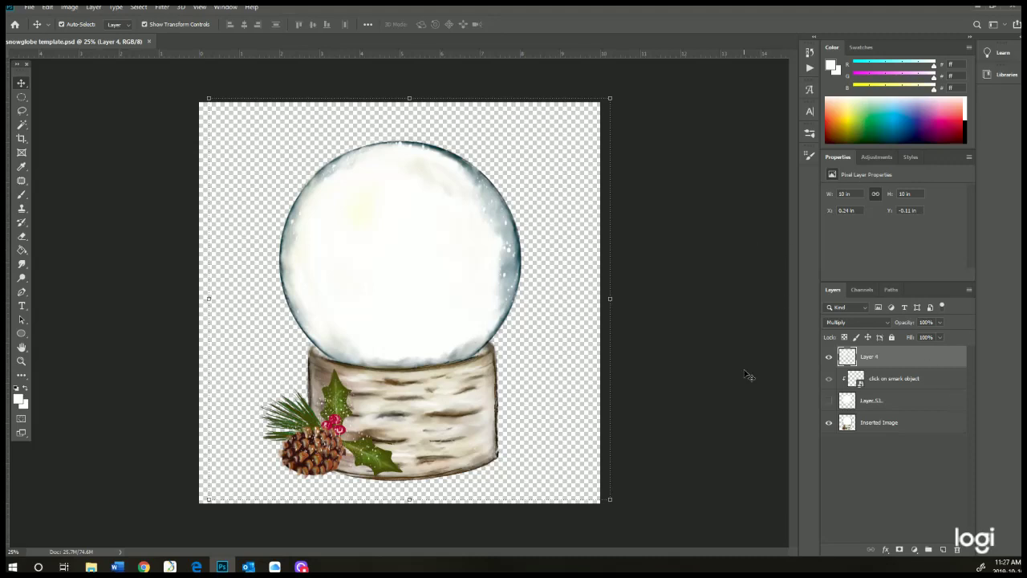
click(917, 384)
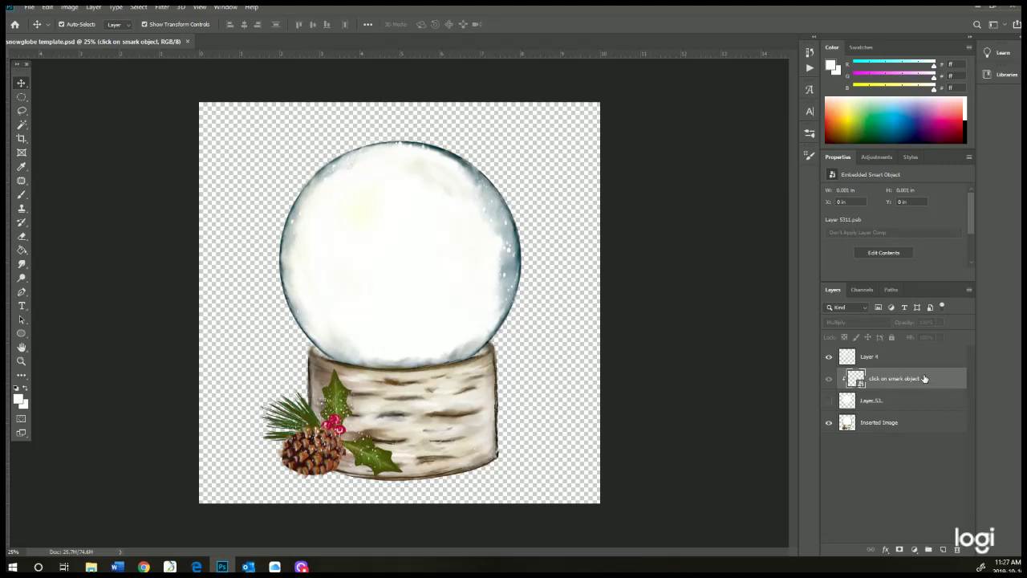
- Open the photo placeholder smart object's contents as Layer 5311.psb
double_click(857, 380)
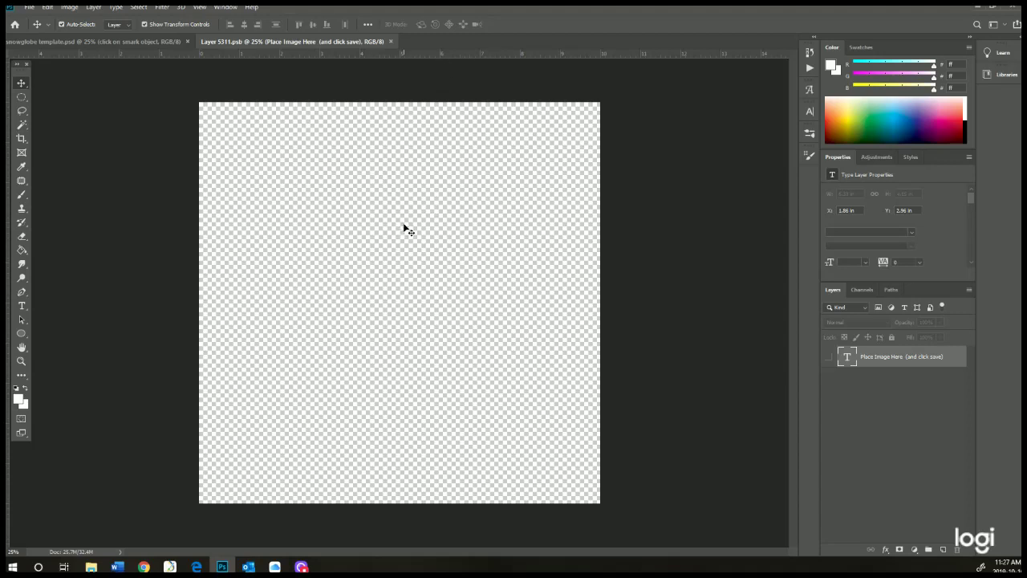
- Drag the family photo JPG onto the Layer 5311.psb canvas and scale it to cover the canvas
click(91, 566)
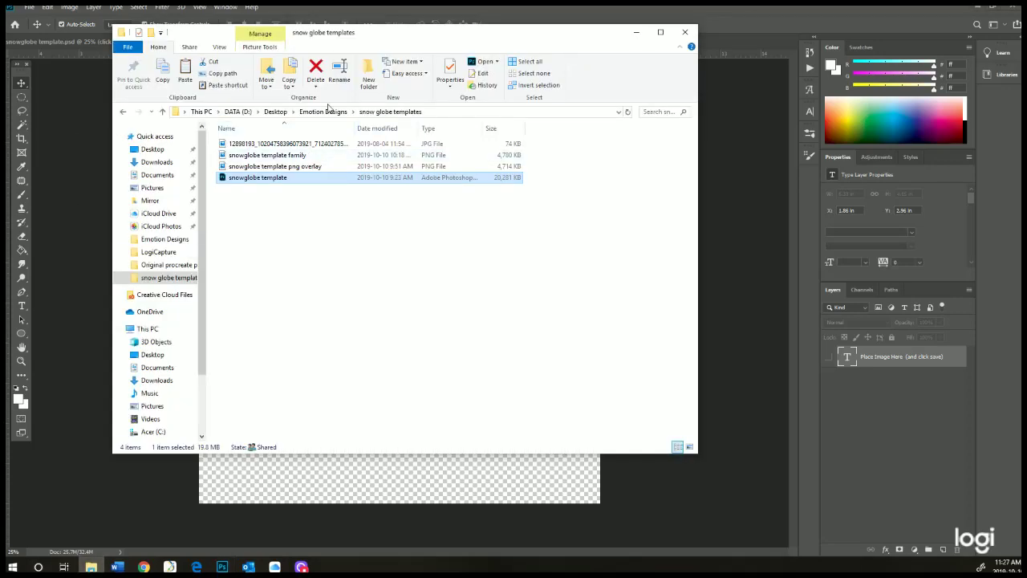
drag(377, 37, 795, 36)
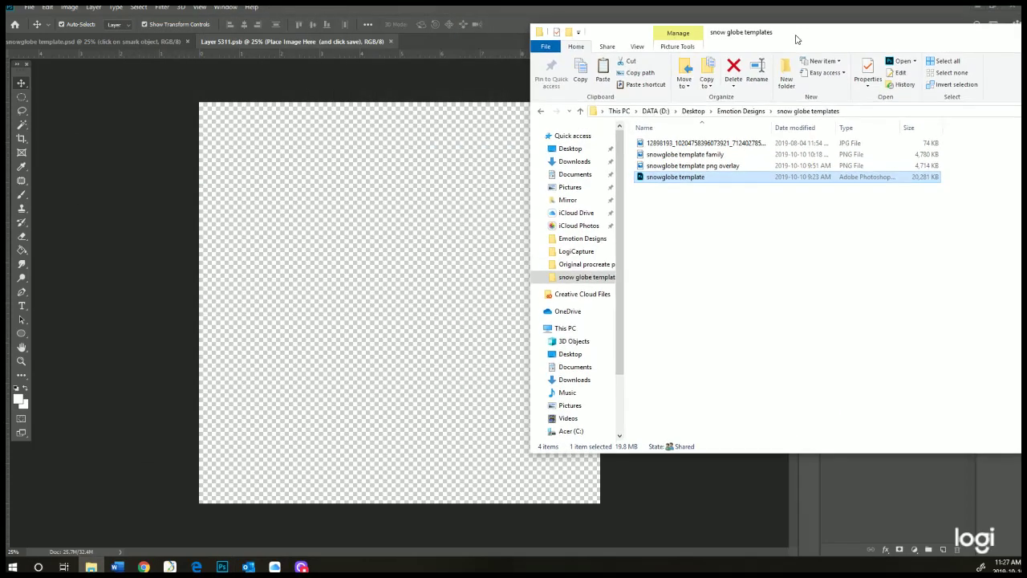
click(705, 144)
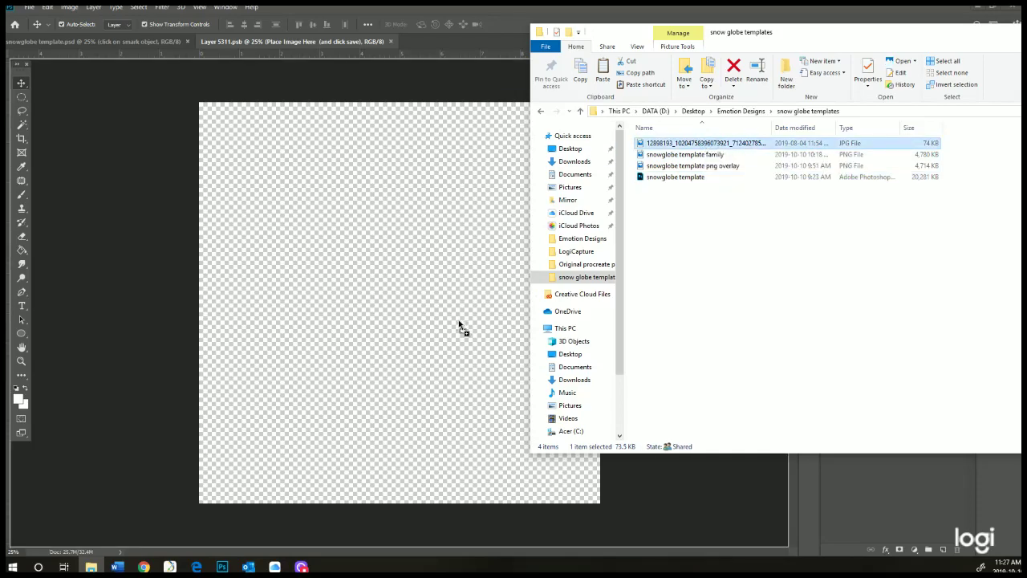
click(423, 329)
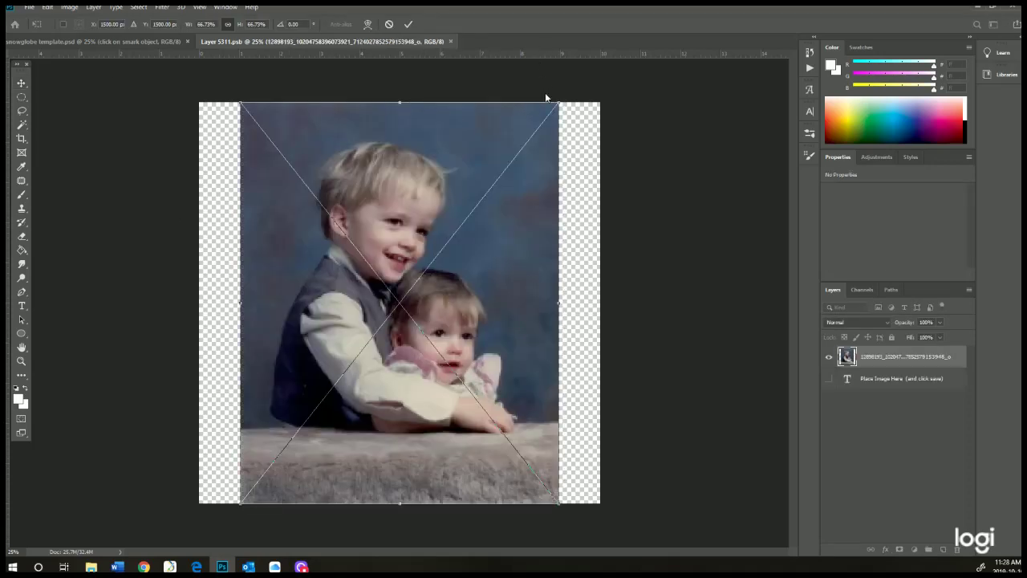
drag(560, 102, 603, 80)
drag(575, 182, 549, 220)
key(Return)
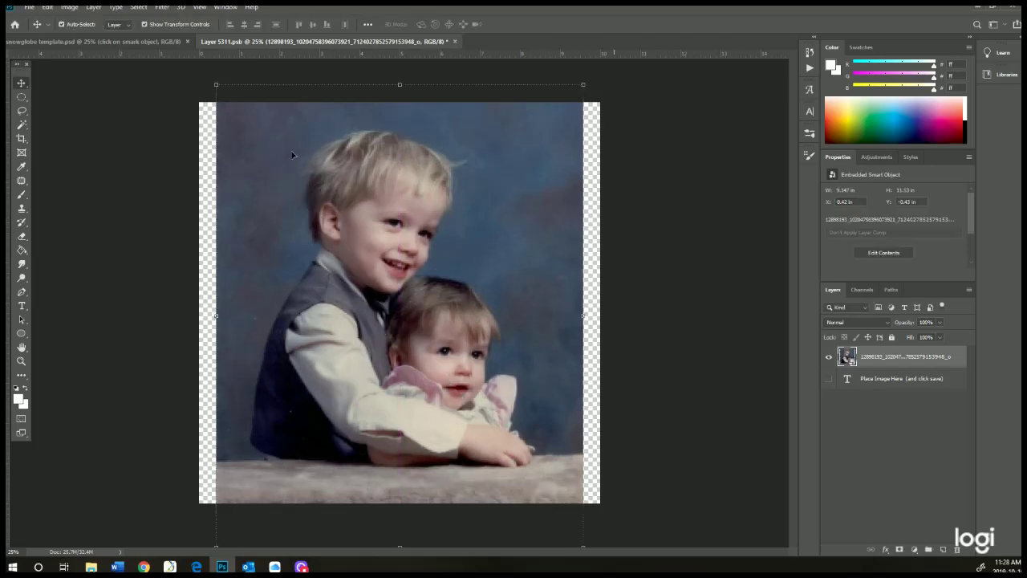
- Save Layer 5311.psb with the placed family photo
click(29, 6)
click(162, 6)
click(29, 7)
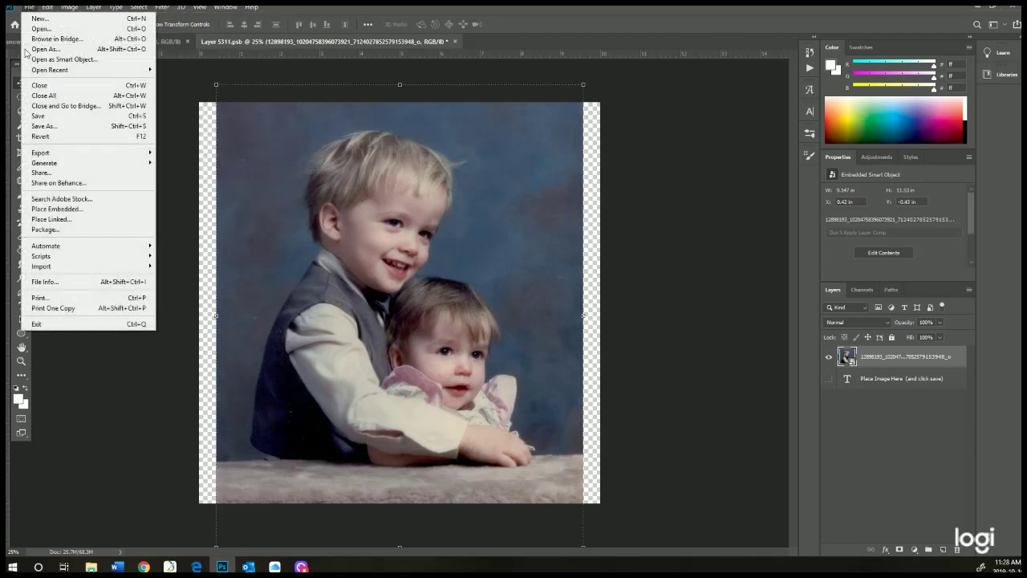
click(53, 117)
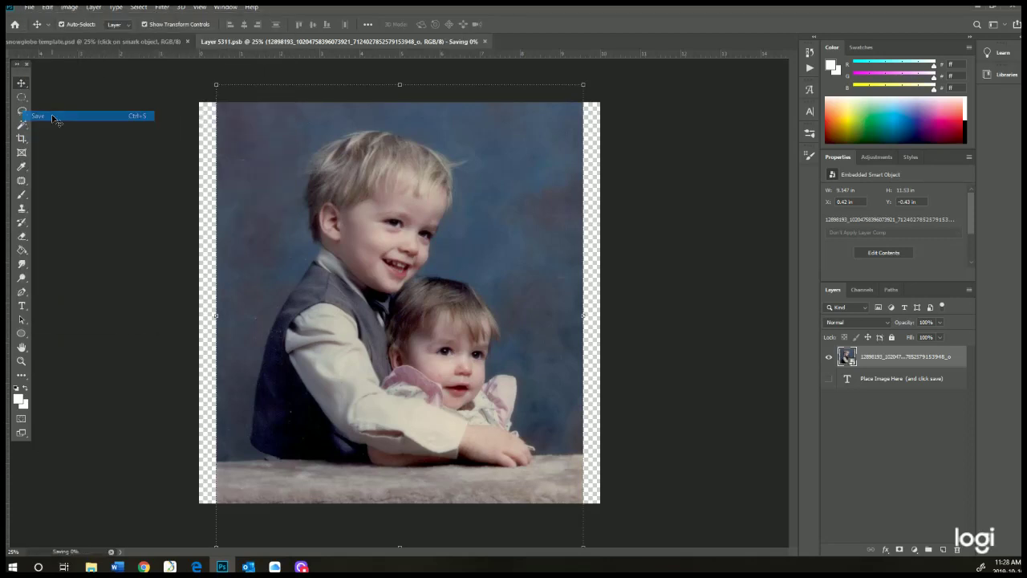
- In snowglobe template.psd, show the smart object layer and scale and position the portrait so both children sit inside the globe
click(46, 38)
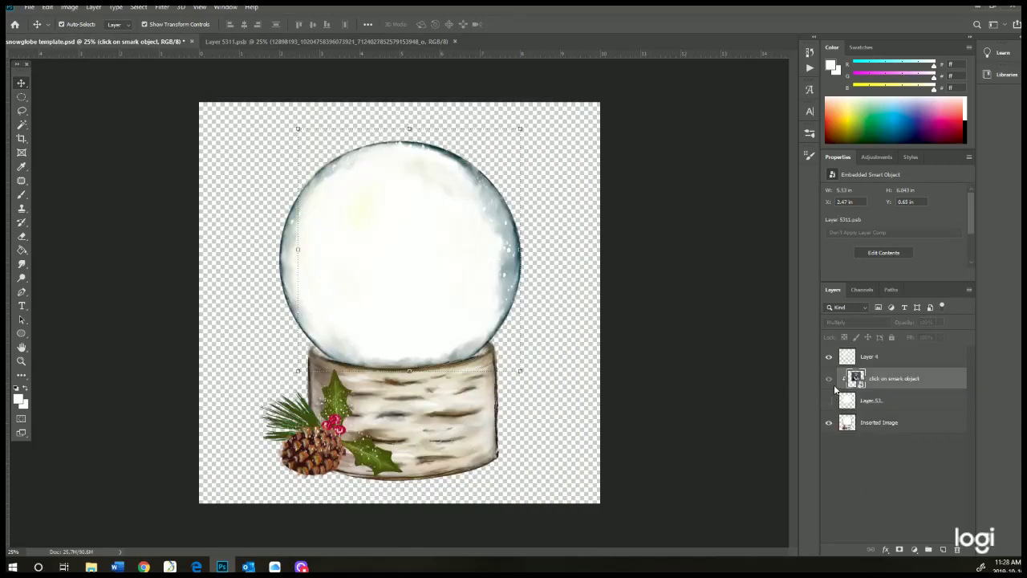
click(829, 378)
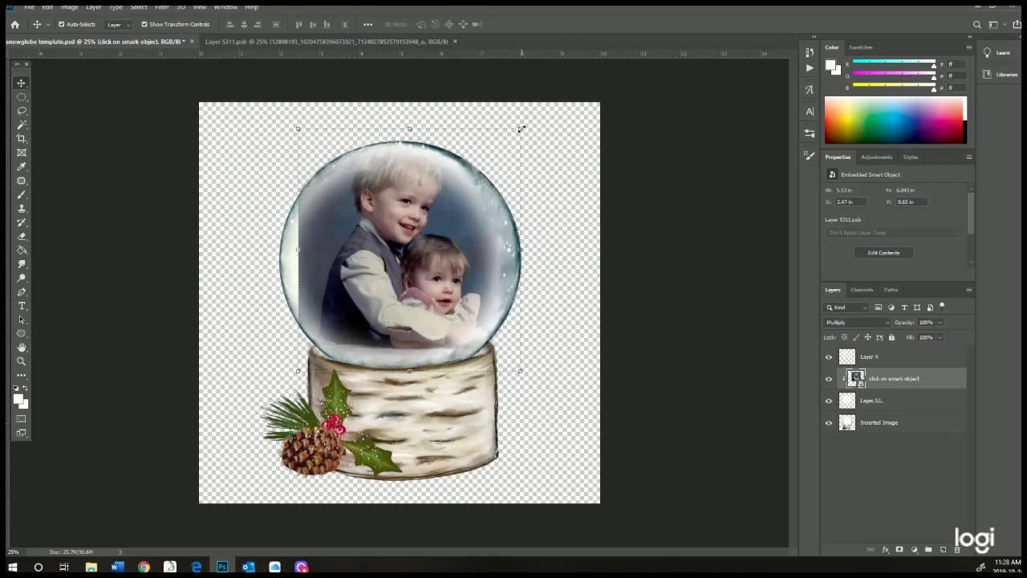
drag(522, 128, 532, 126)
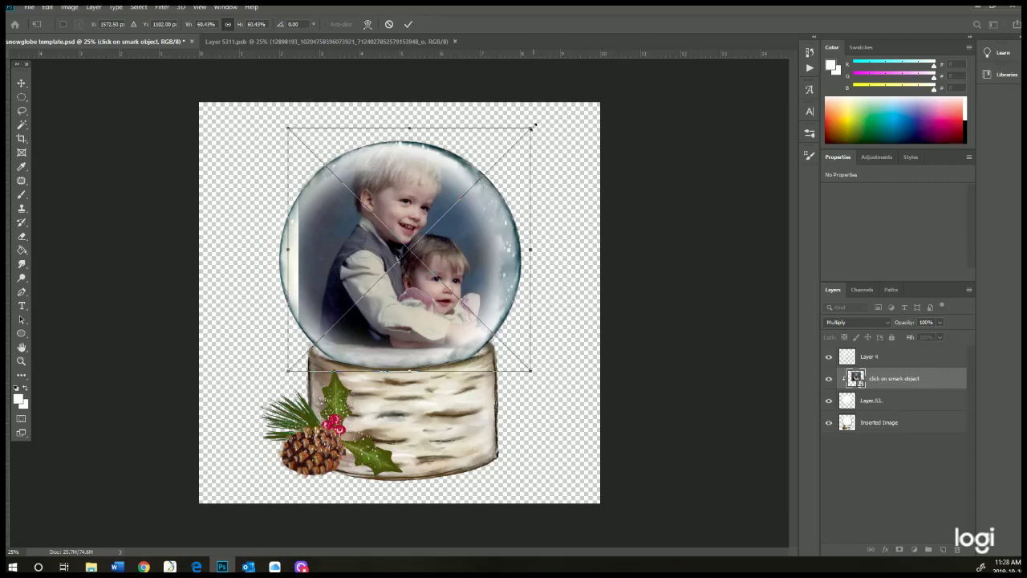
drag(532, 127, 553, 103)
drag(550, 157, 520, 194)
drag(537, 142, 514, 149)
key(ctrl+z)
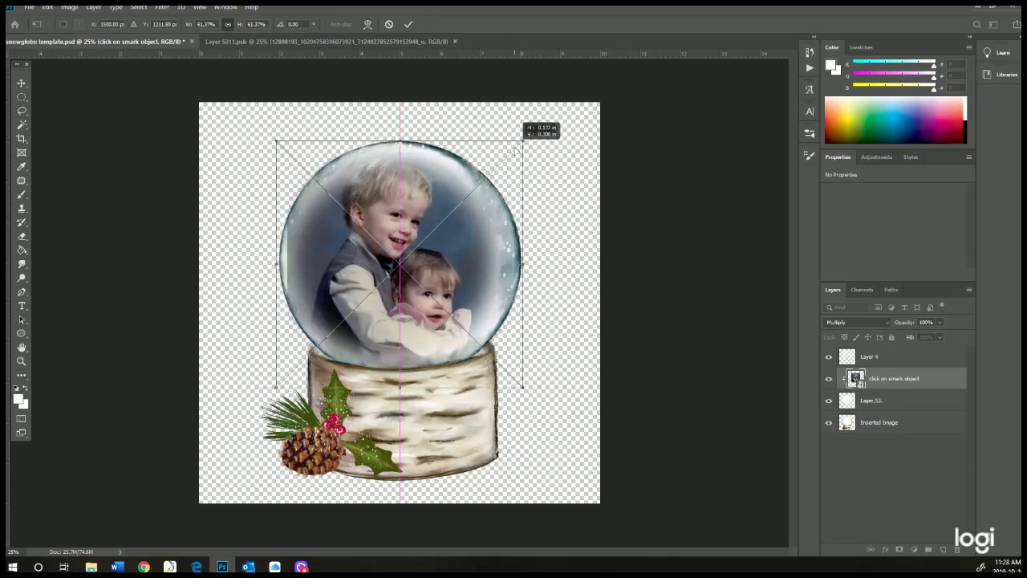
drag(523, 388, 514, 365)
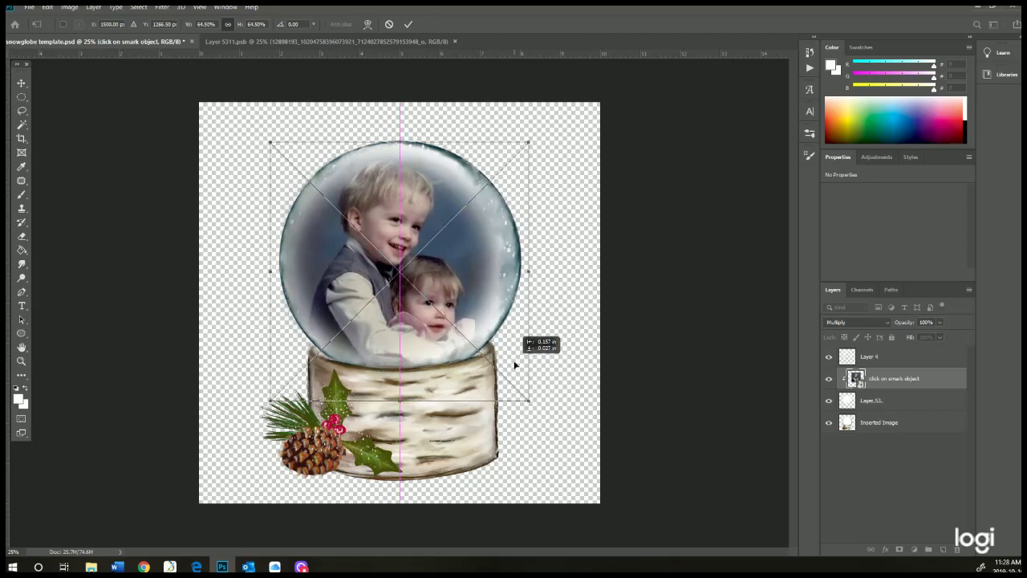
key(Return)
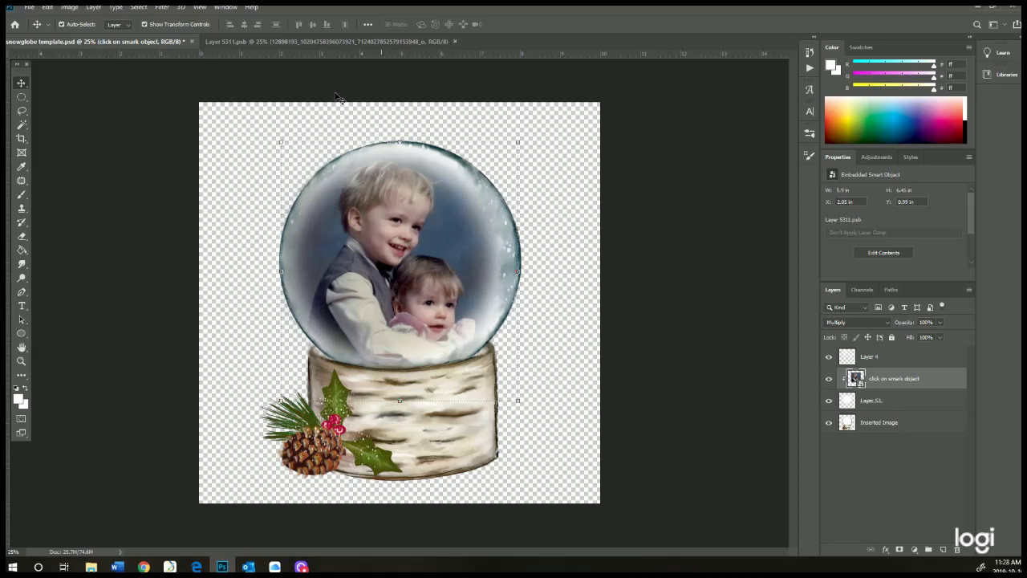
- Start saving the snow globe as a new file with PNG as the format
click(671, 181)
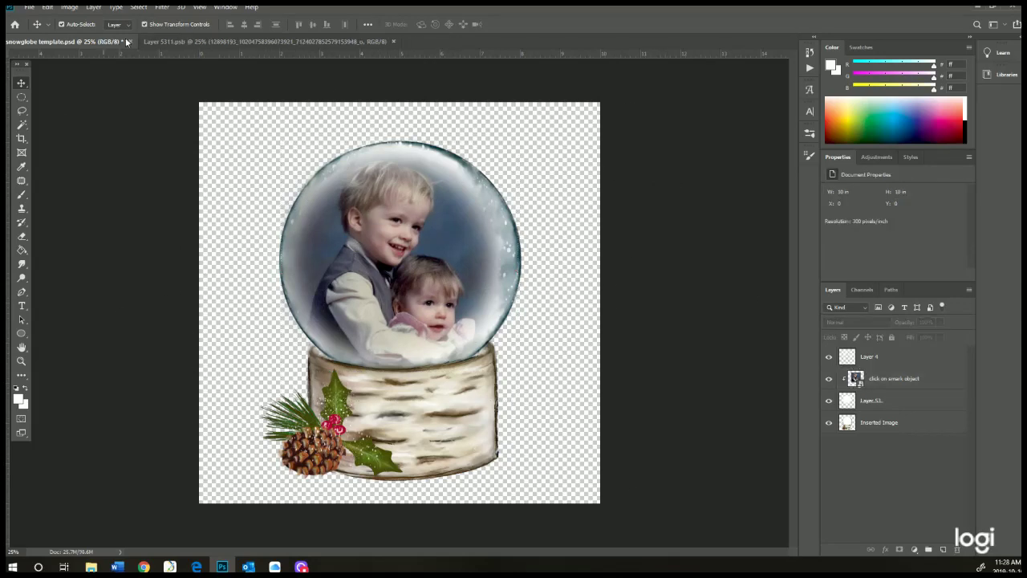
click(28, 7)
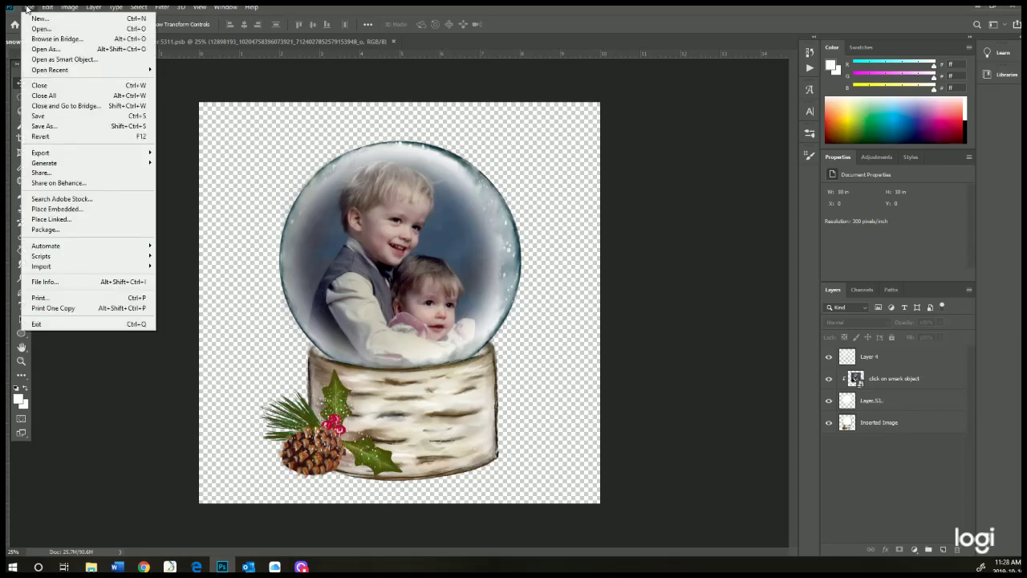
click(210, 81)
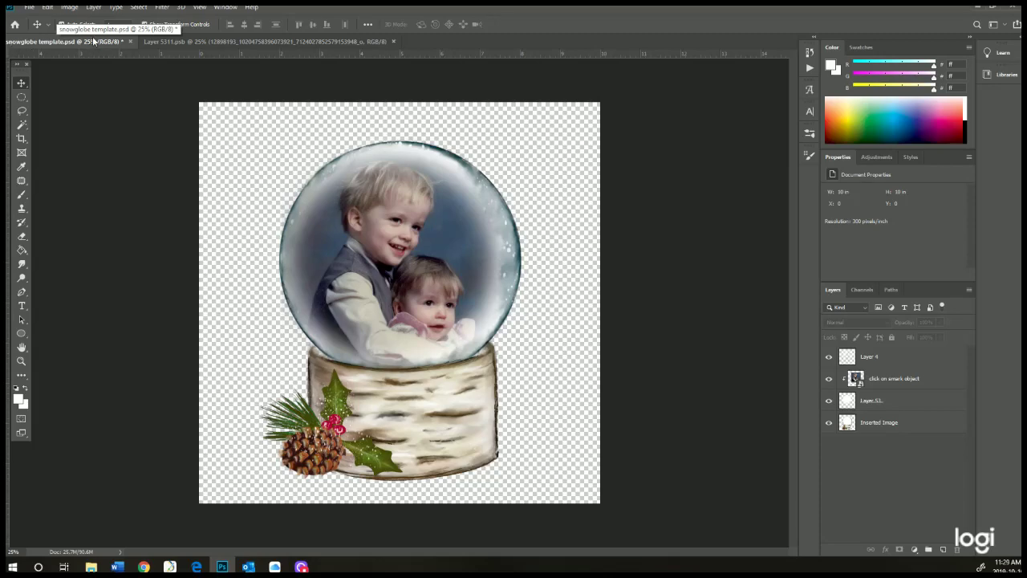
click(30, 8)
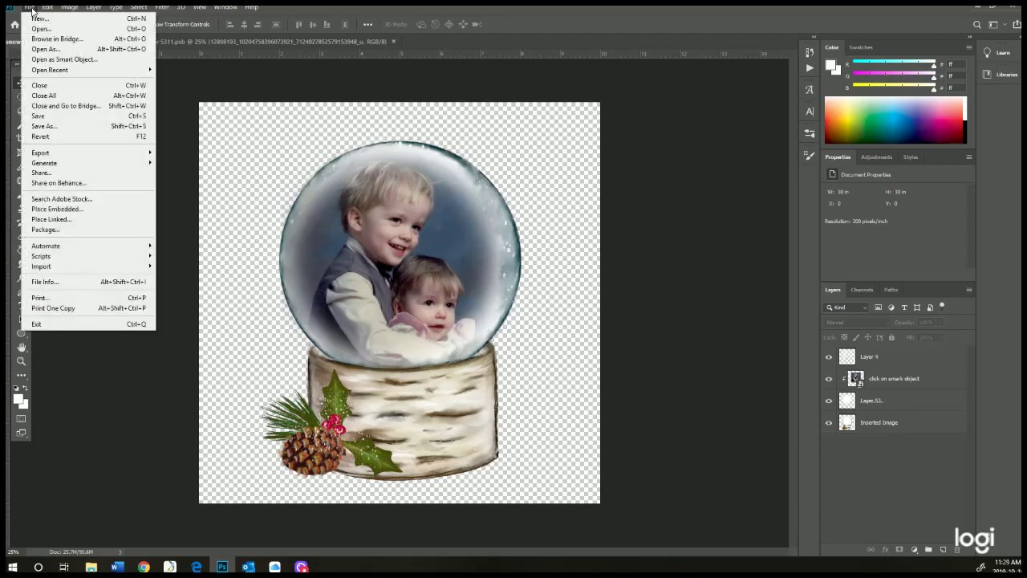
click(55, 128)
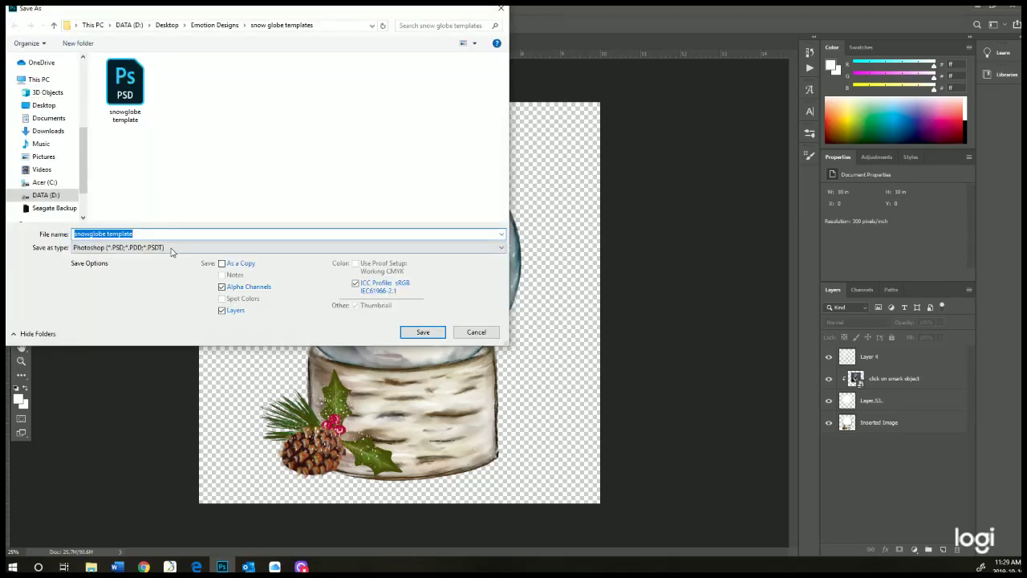
click(170, 248)
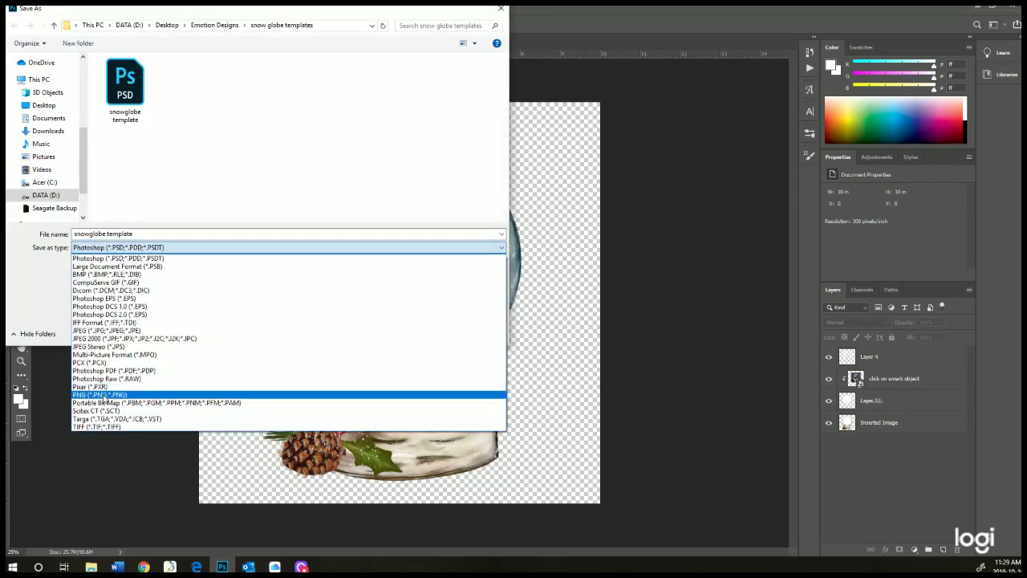
click(102, 395)
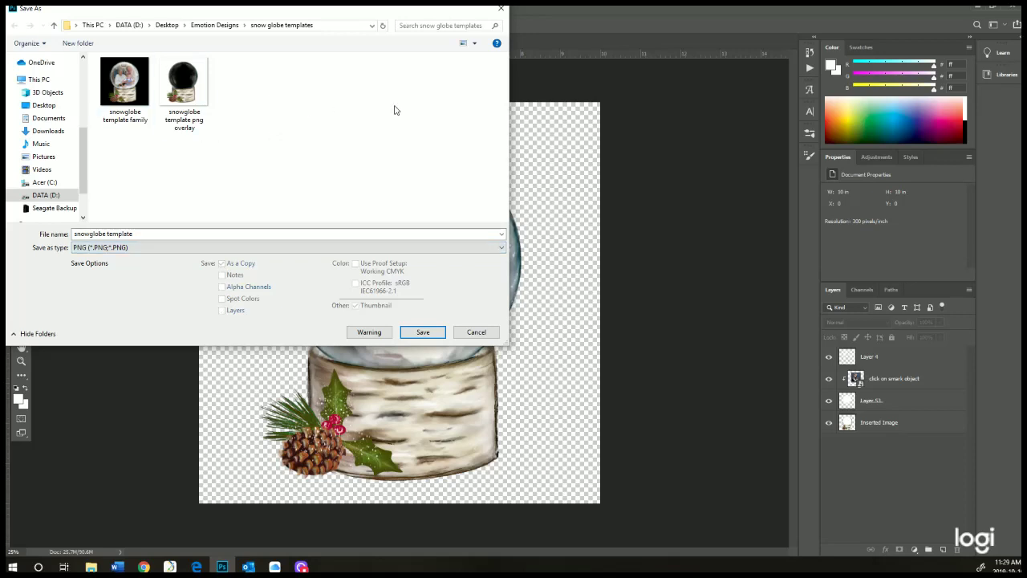
- Save it as 'snowglobe template family' PNG, replacing the existing file and accepting the PNG options
click(163, 232)
key(ctrl+a)
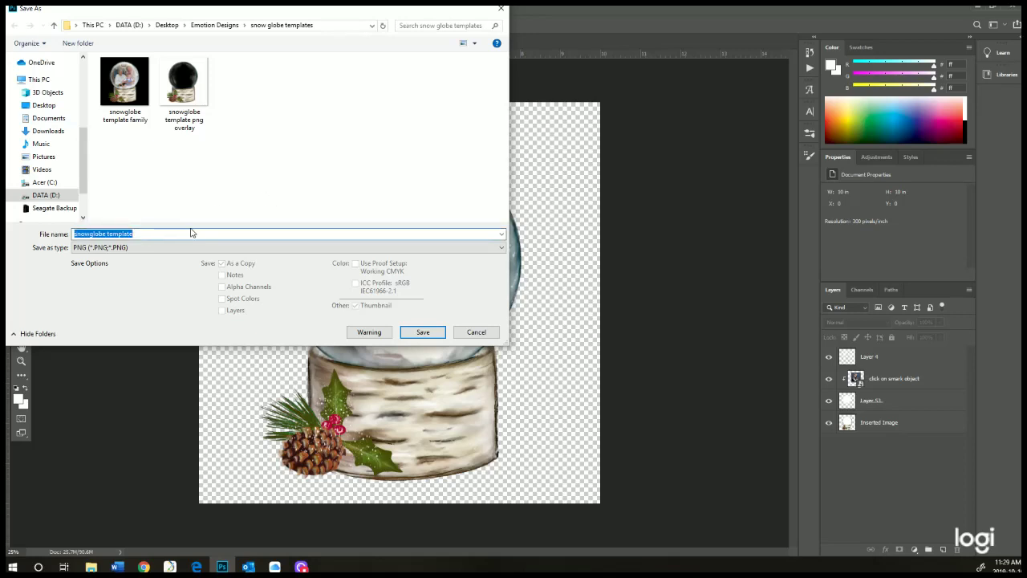
click(192, 232)
text(fam)
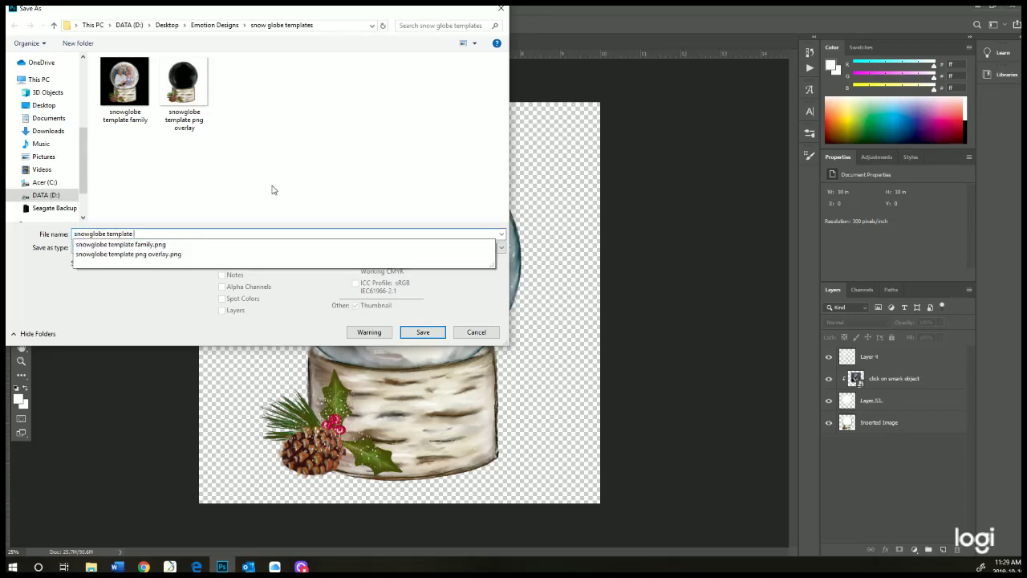
text(ily)
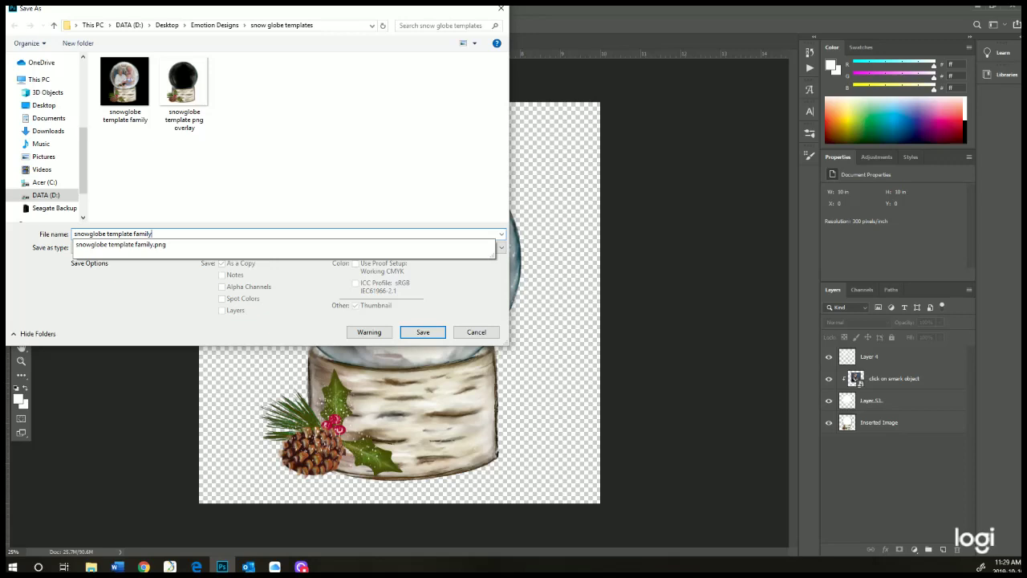
click(125, 283)
click(148, 249)
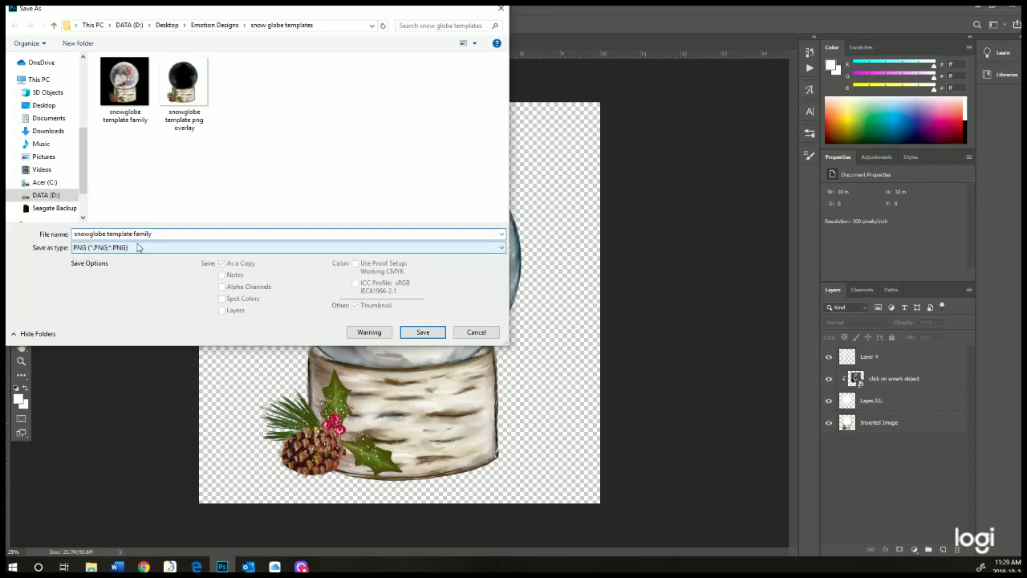
click(406, 332)
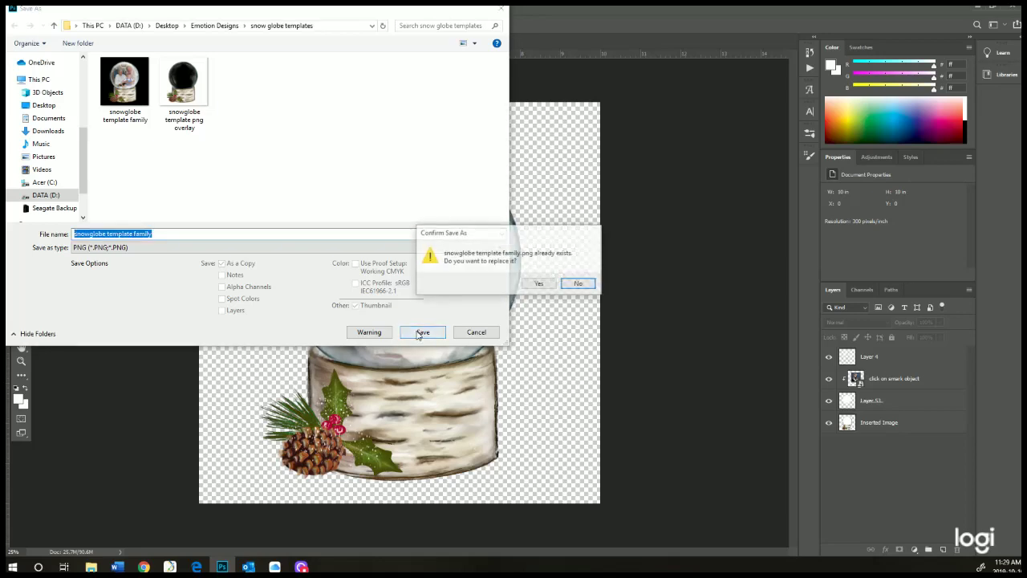
click(540, 284)
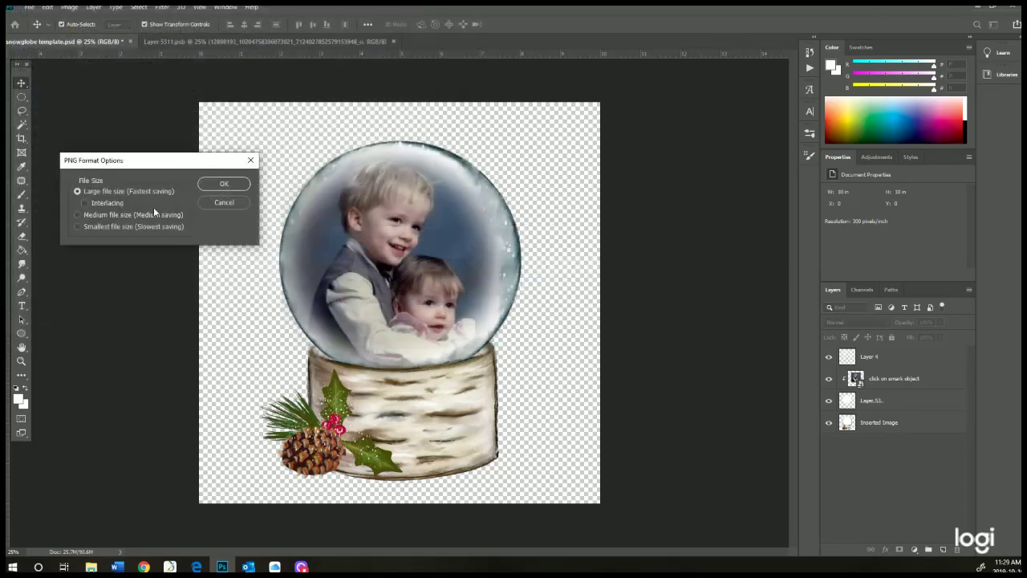
click(216, 185)
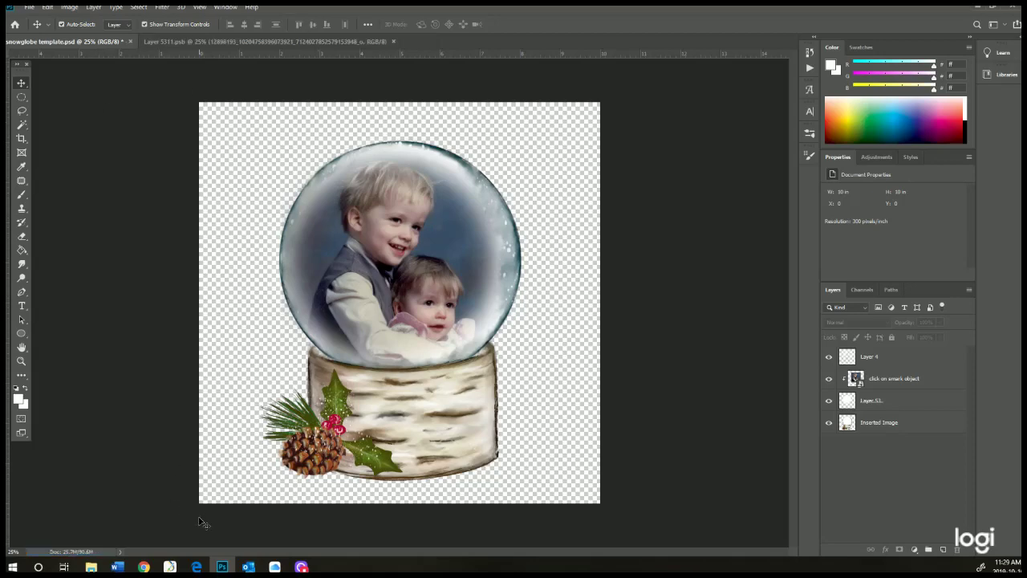
- Preview snowglobe template family.png in Windows Photos, close it, and move the folder window aside
mouse_move(90, 566)
click(90, 517)
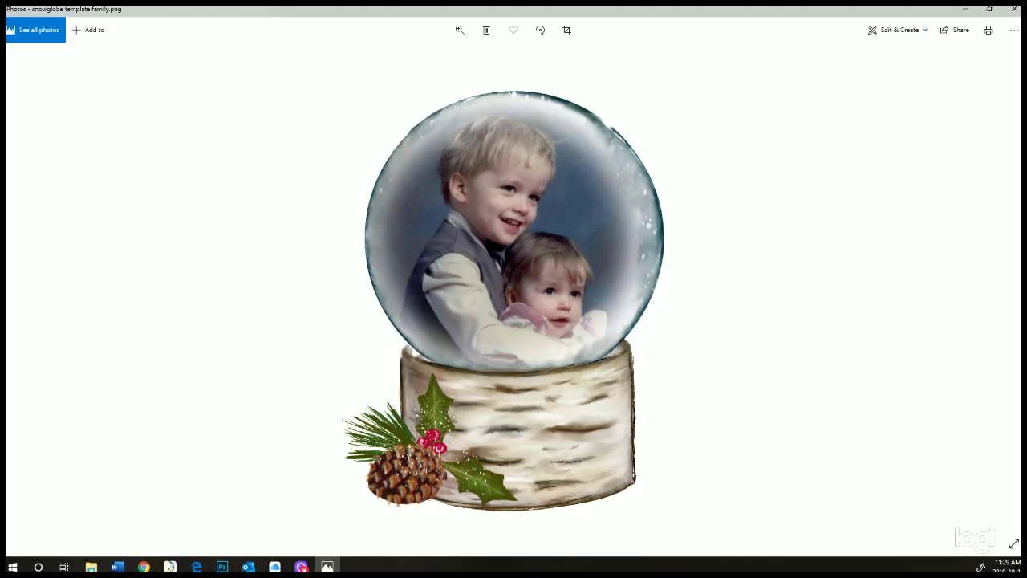
click(1015, 8)
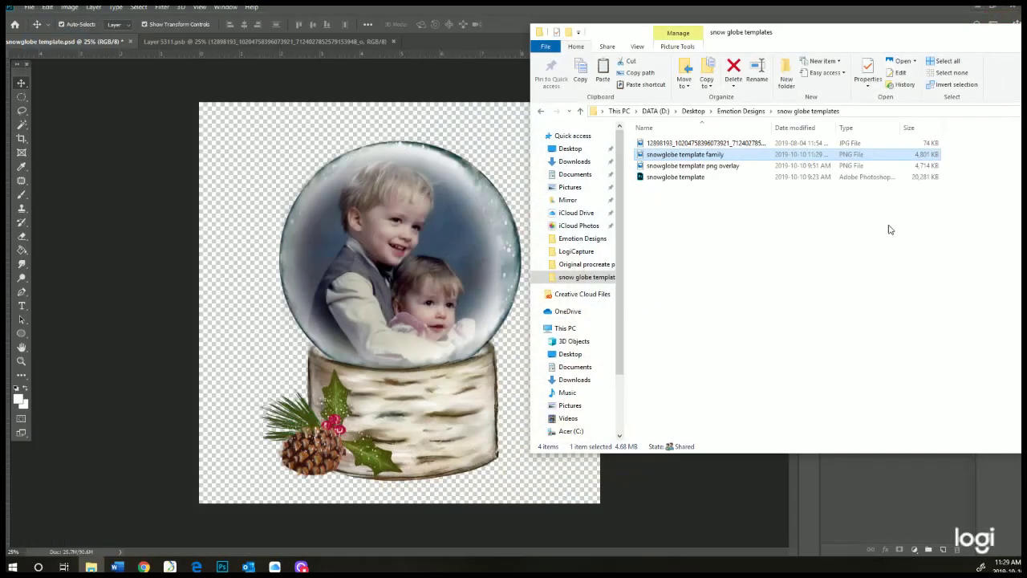
drag(818, 39, 388, 74)
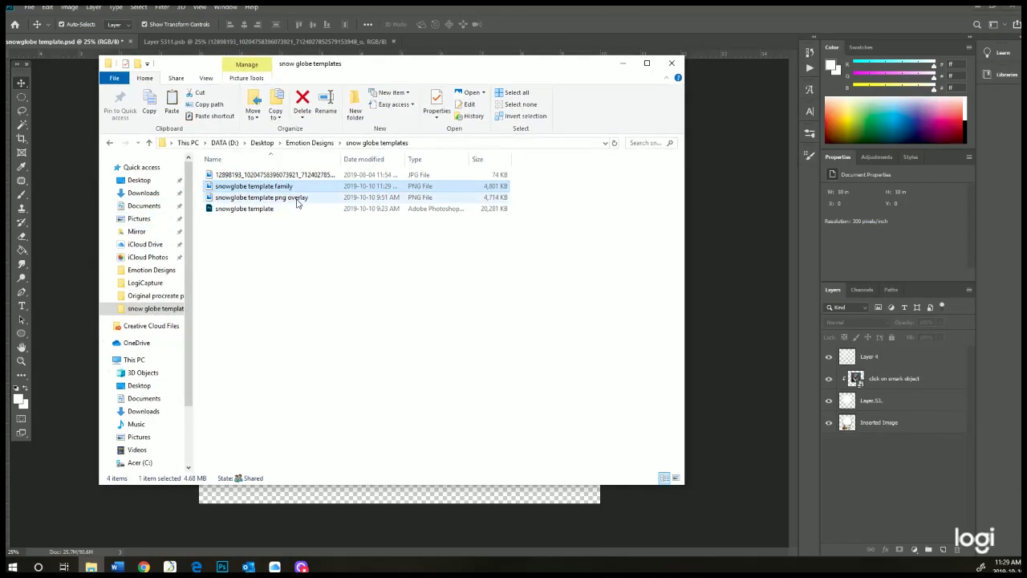
double_click(297, 197)
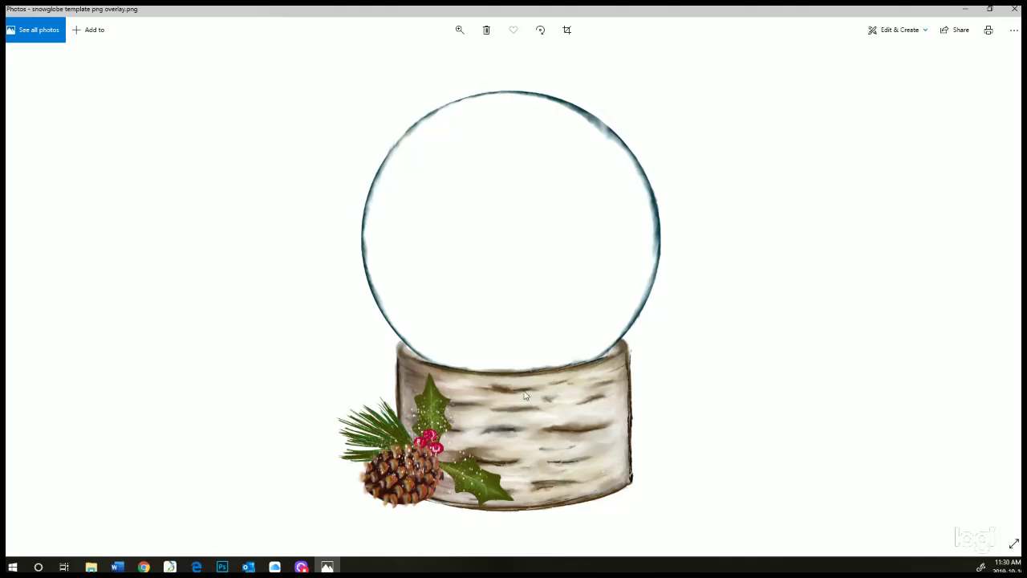
click(1014, 9)
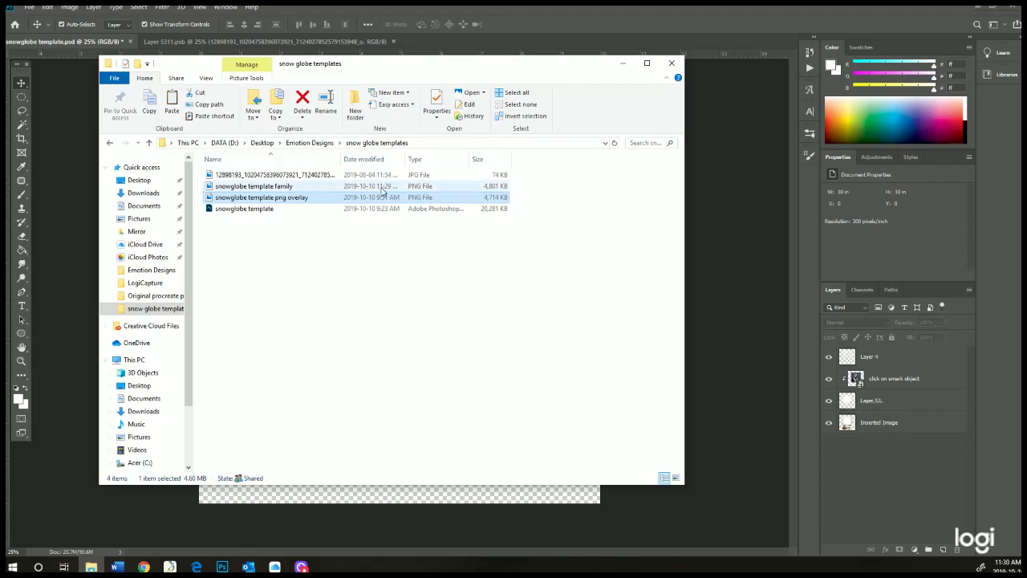
right_click(304, 200)
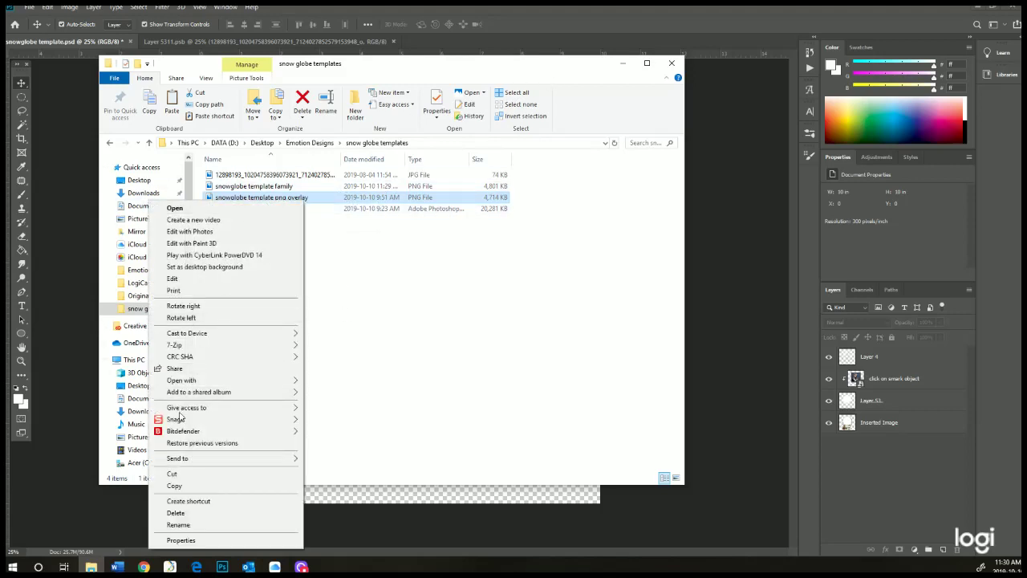
mouse_move(205, 393)
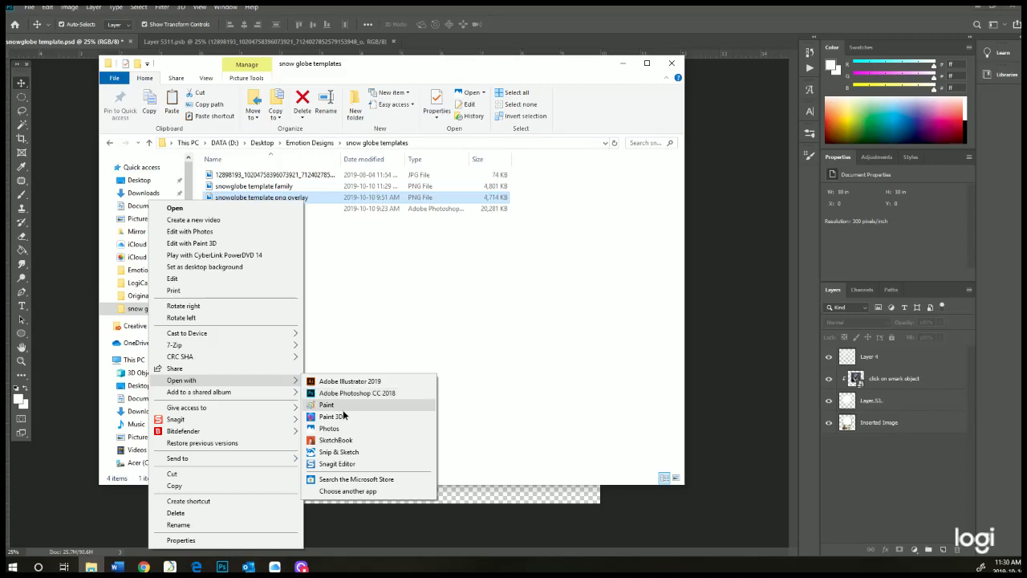
click(352, 276)
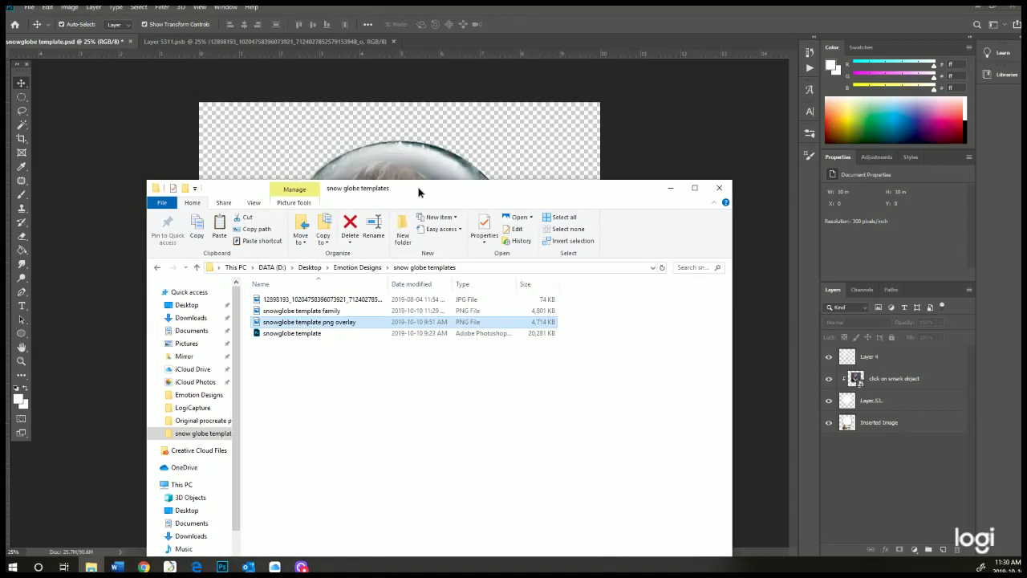
- Drag snowglobe template png overlay.png into Photoshop and assign the working RGB profile
drag(371, 64, 419, 189)
drag(310, 323, 449, 47)
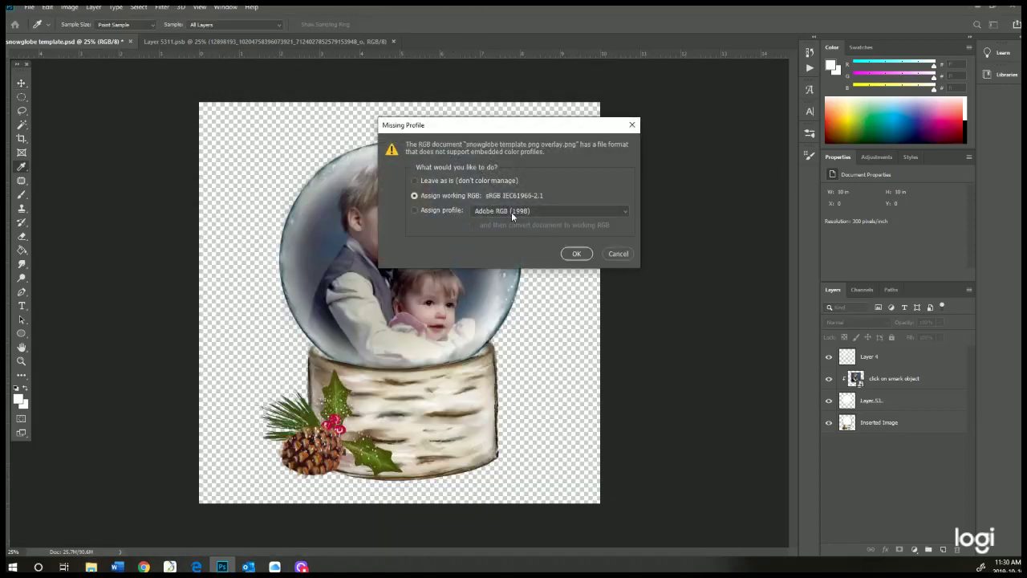
key(Return)
key(v)
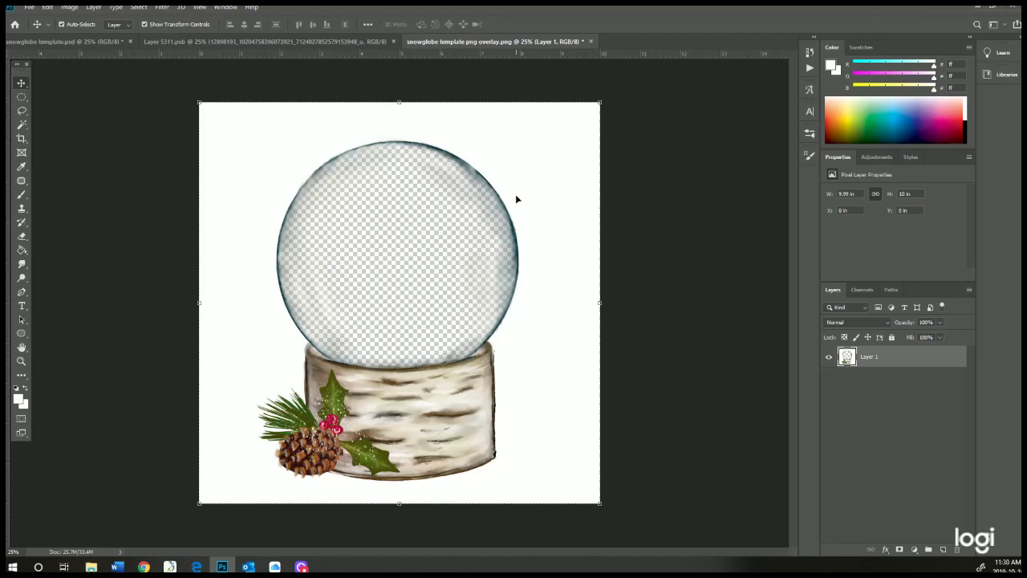
- Drag the family photo JPG from the snow globe templates folder onto the overlay canvas
click(713, 174)
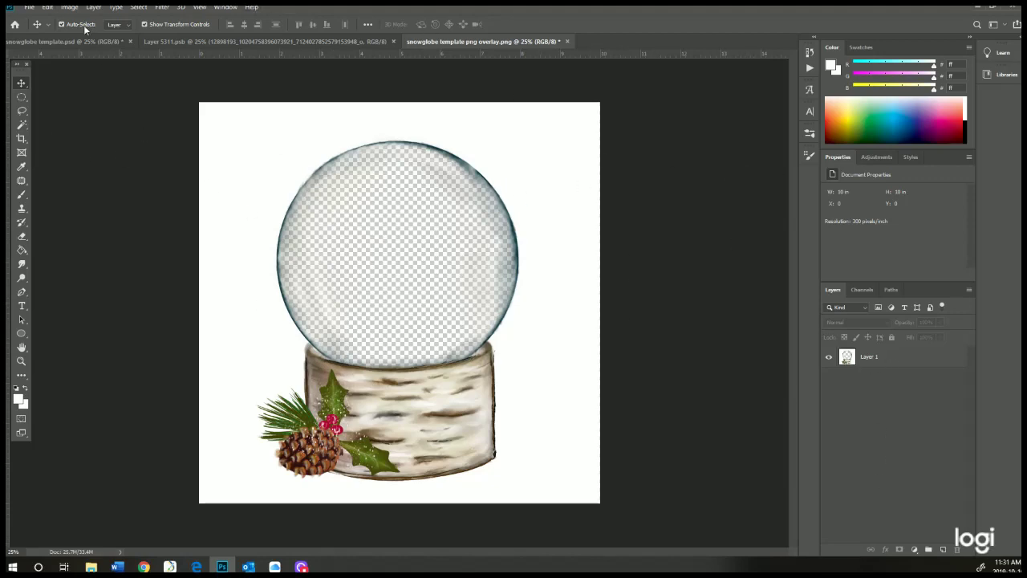
click(90, 567)
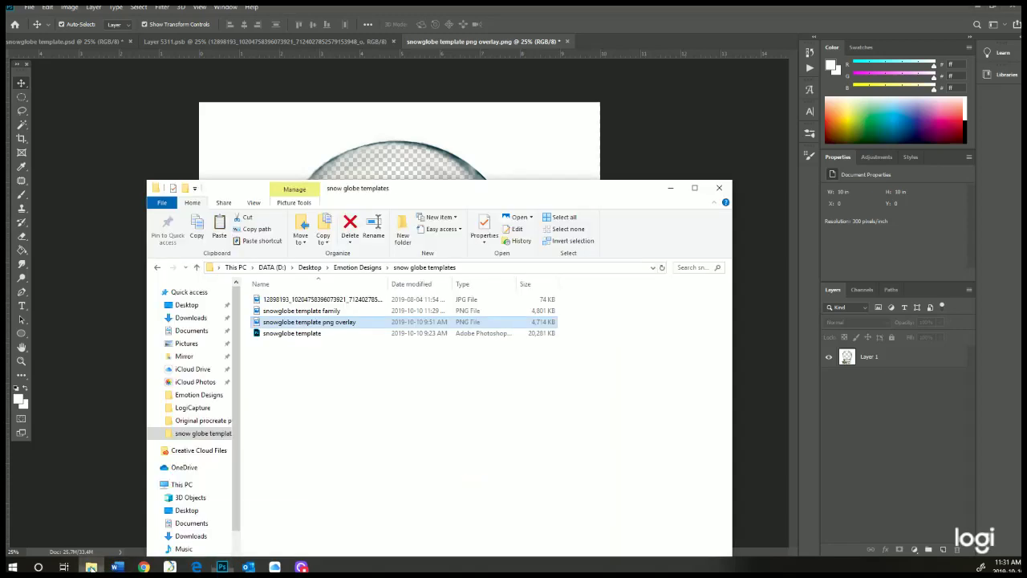
drag(488, 195, 862, 51)
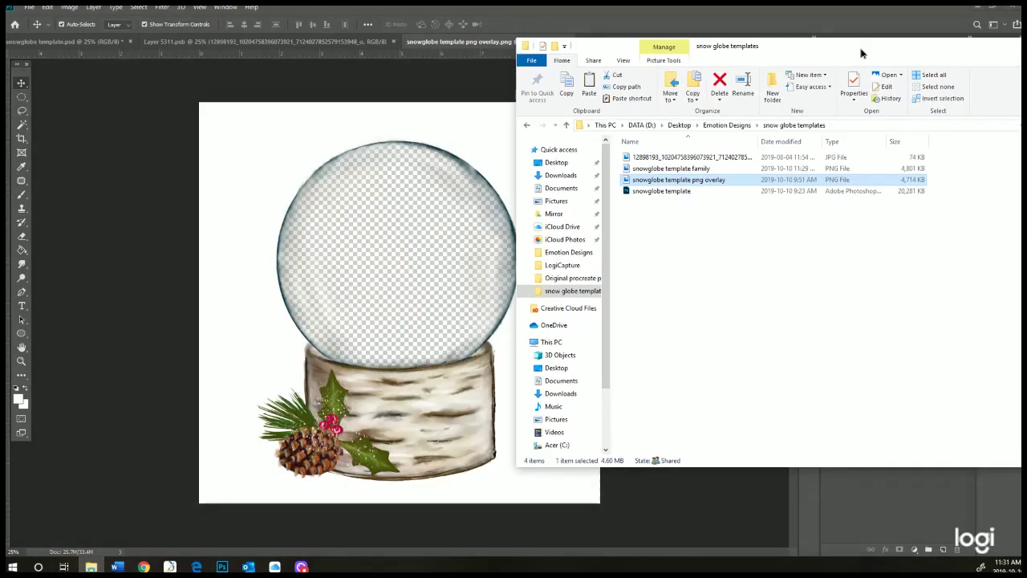
drag(674, 157, 381, 269)
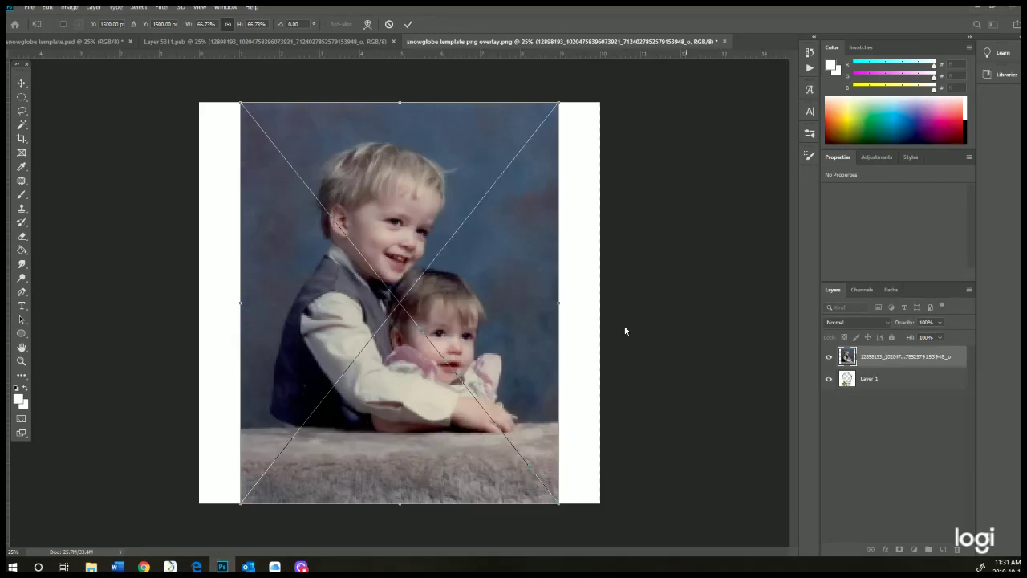
- Move the family photo layer below Layer 1 and scale it to about 52% inside the globe
key(Return)
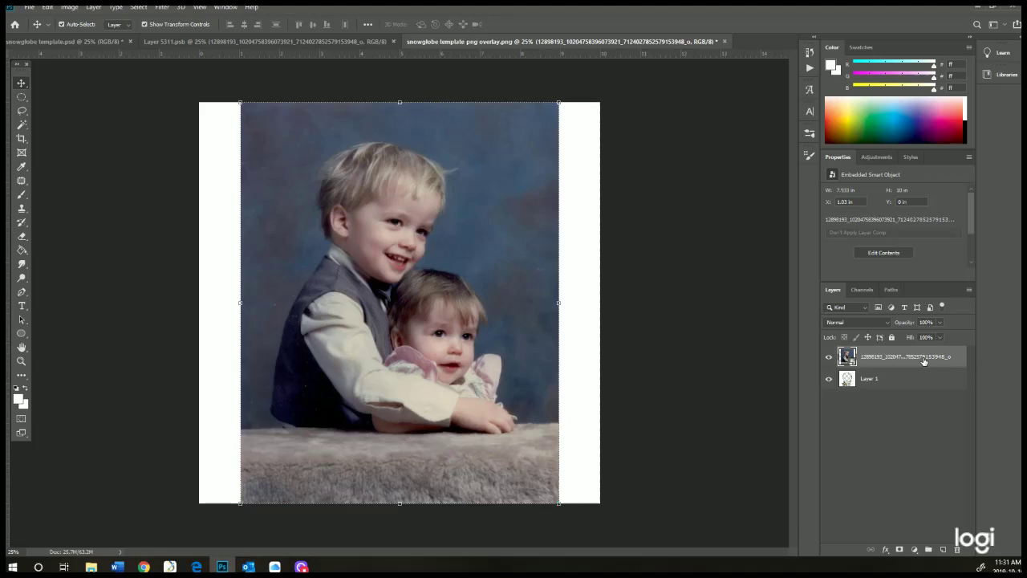
drag(916, 359, 919, 391)
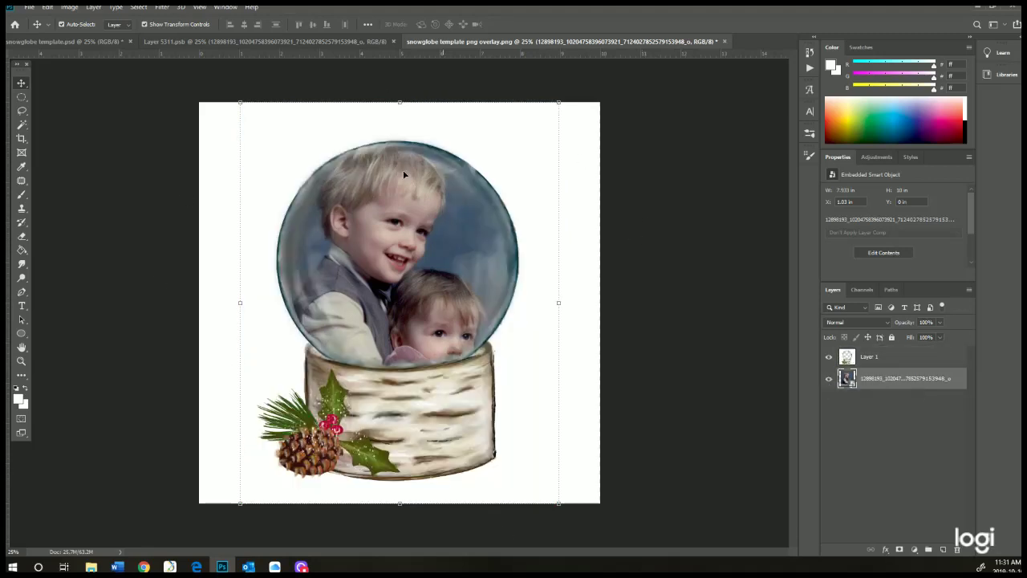
key(ctrl+t)
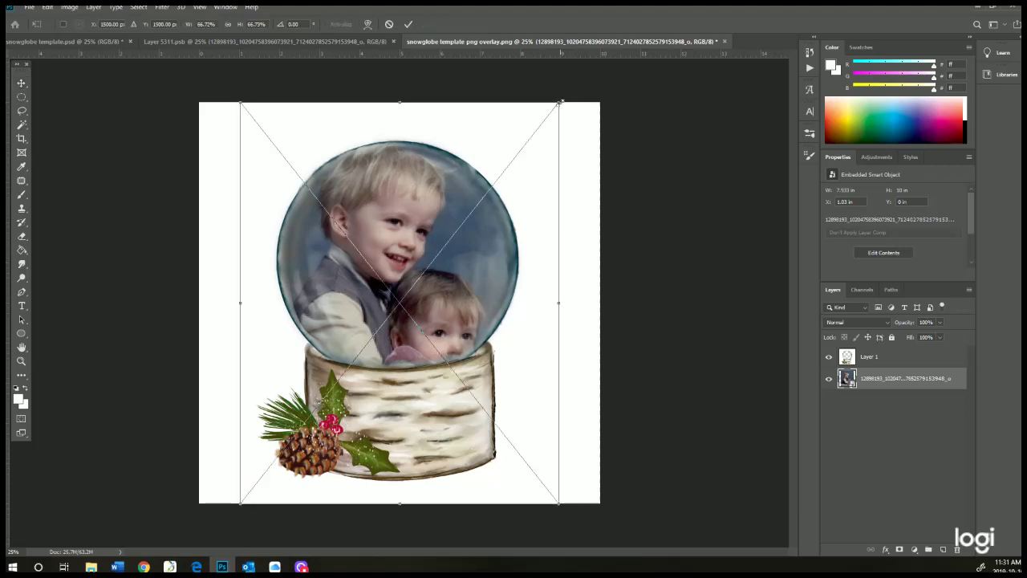
drag(560, 102, 514, 161)
drag(240, 158, 269, 200)
drag(392, 263, 394, 184)
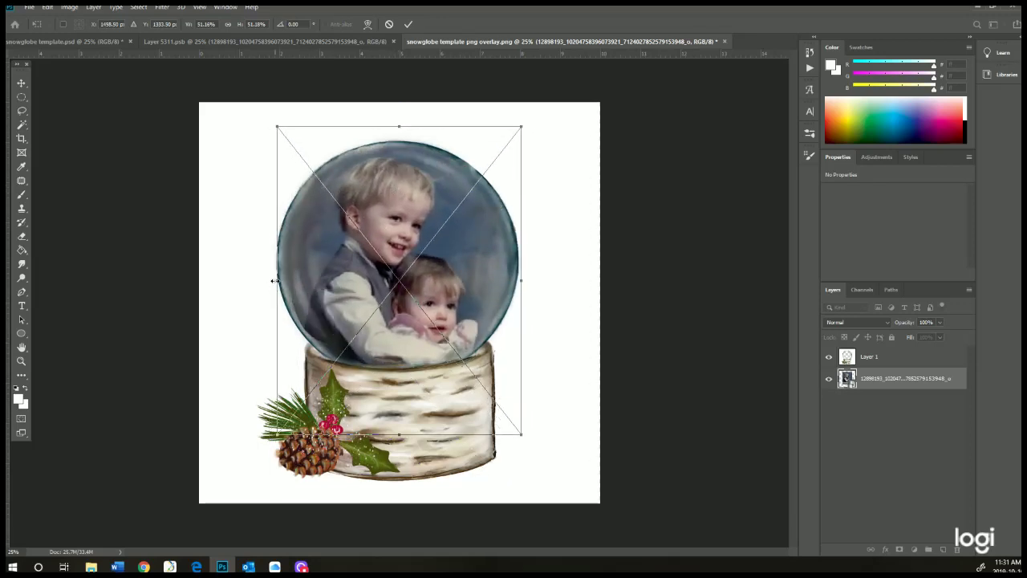
drag(273, 280, 271, 281)
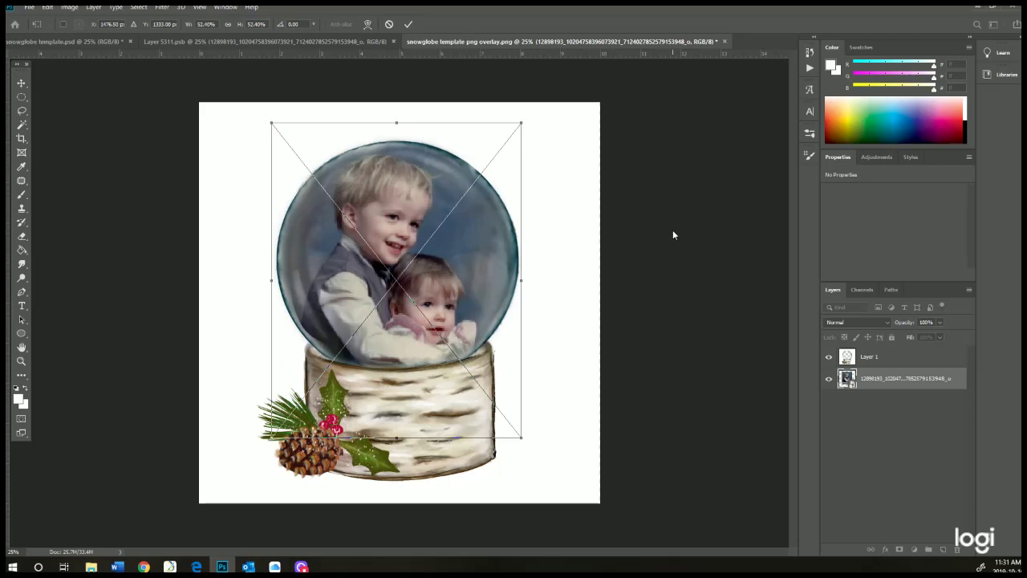
key(Return)
click(666, 269)
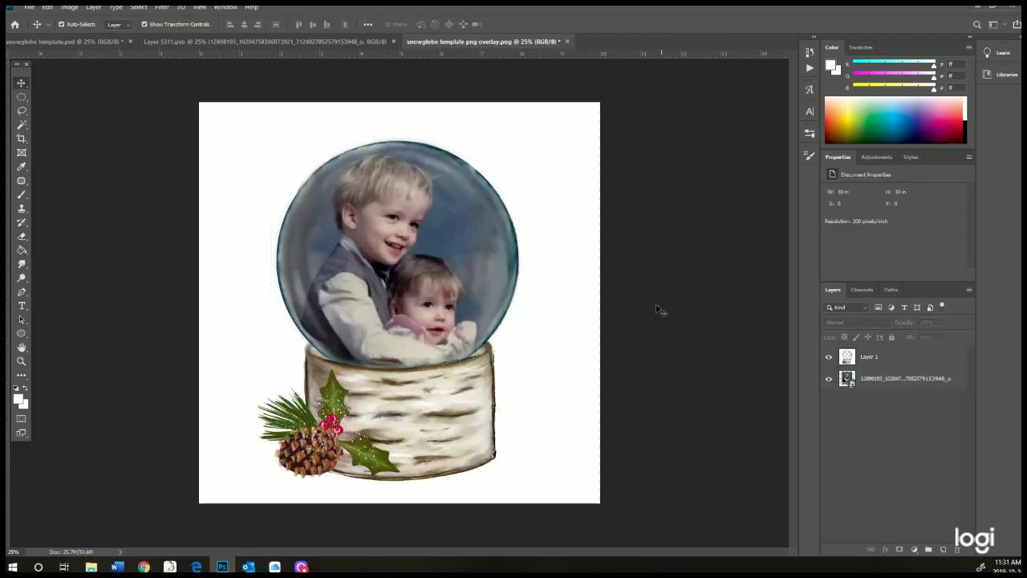